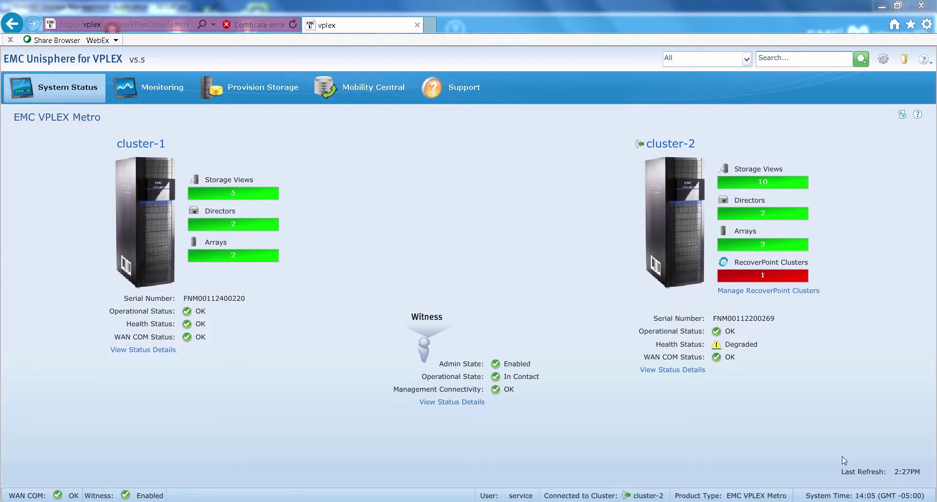
- Open cluster-2's Storage Arrays list from the System Status page's Arrays bar
click(763, 250)
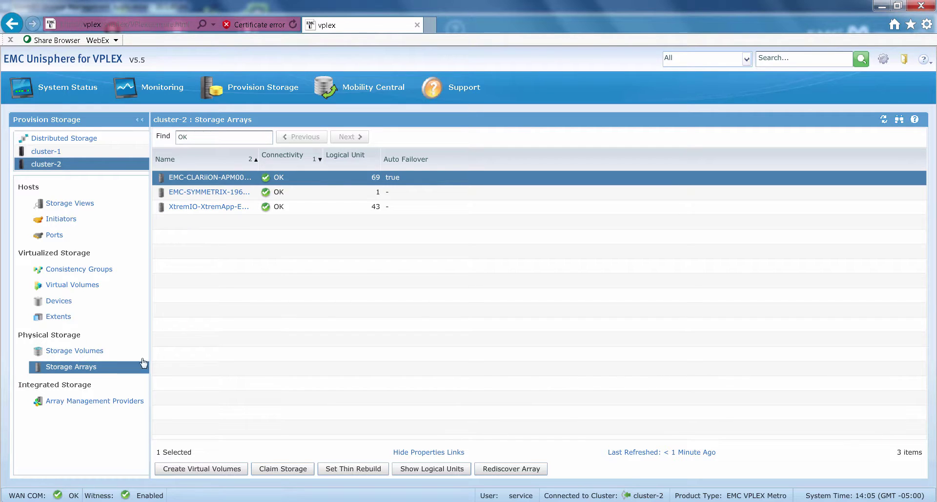
- Open the Register Array Management Provider dialog from cluster-2's Array Management Providers
click(122, 403)
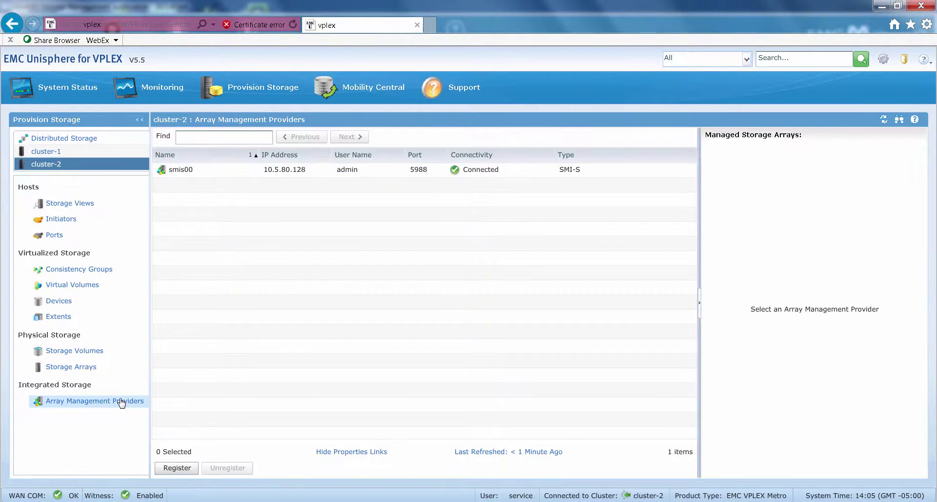
click(176, 468)
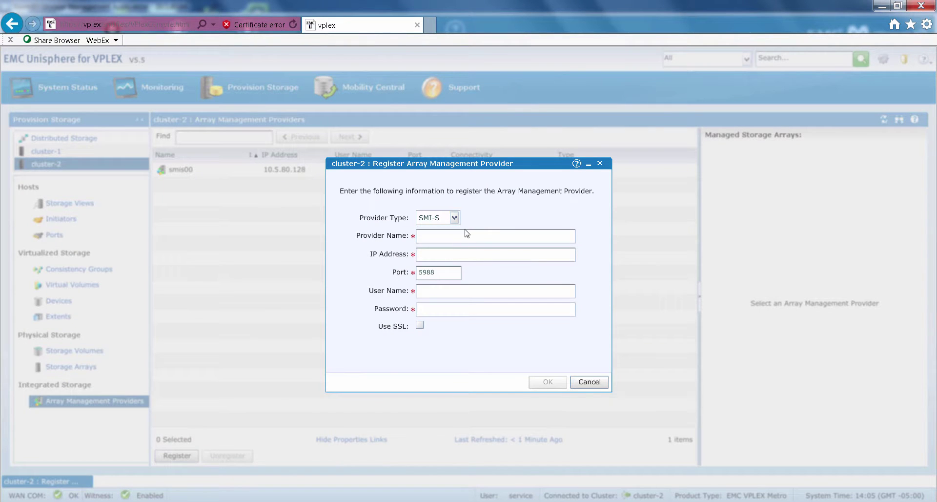
- Set provider type REST, select the XtremIO array, and name the provider XtremIO01
click(454, 217)
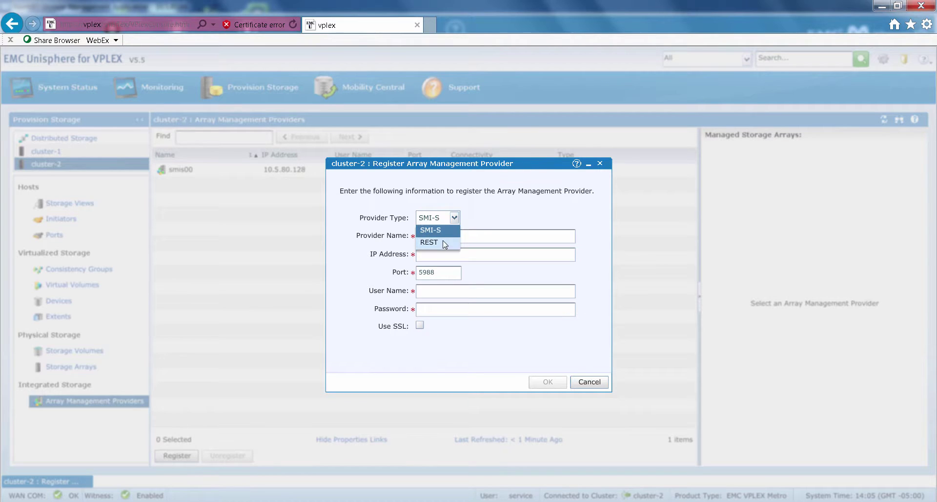
click(443, 241)
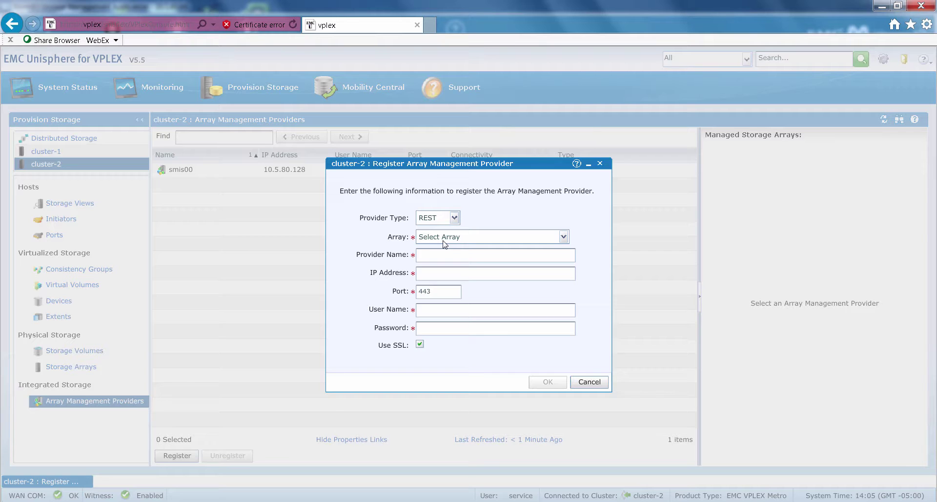
click(445, 242)
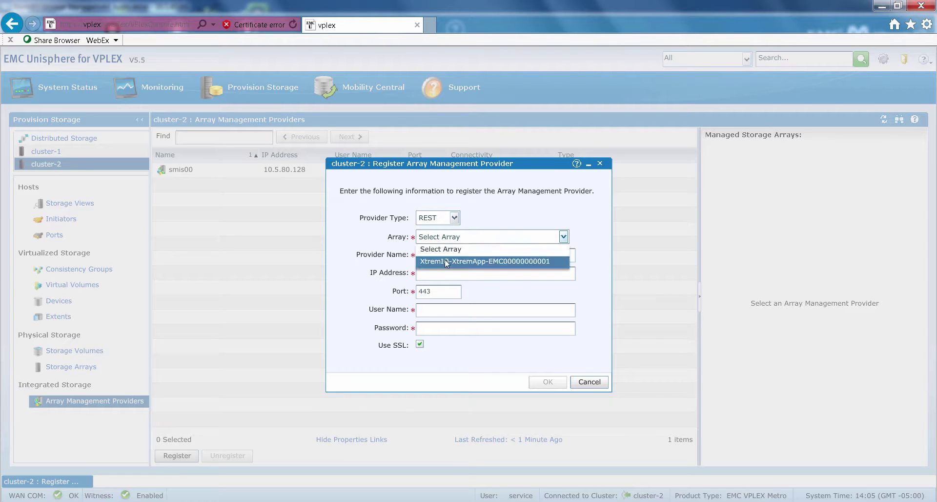
click(444, 259)
click(440, 255)
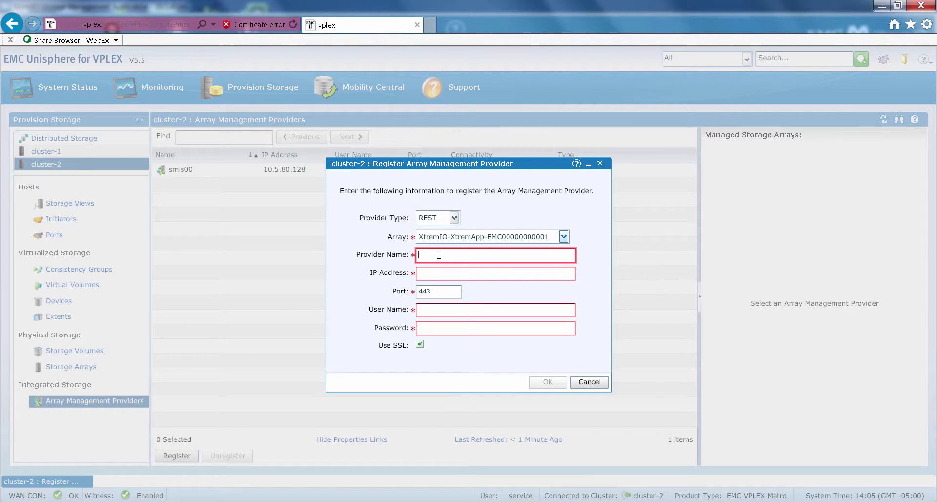
text(XtremIO01)
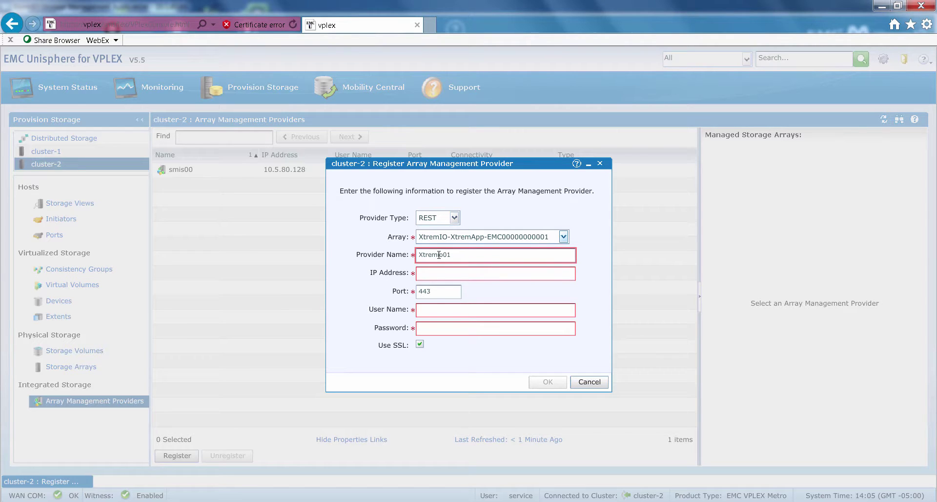
key(BackSpace)
key(BackSpace)
key(BackSpace)
text(O01)
- Enter IP 10.5.80.64, keep port 443, and fill in the administrator user name and password
key(Tab)
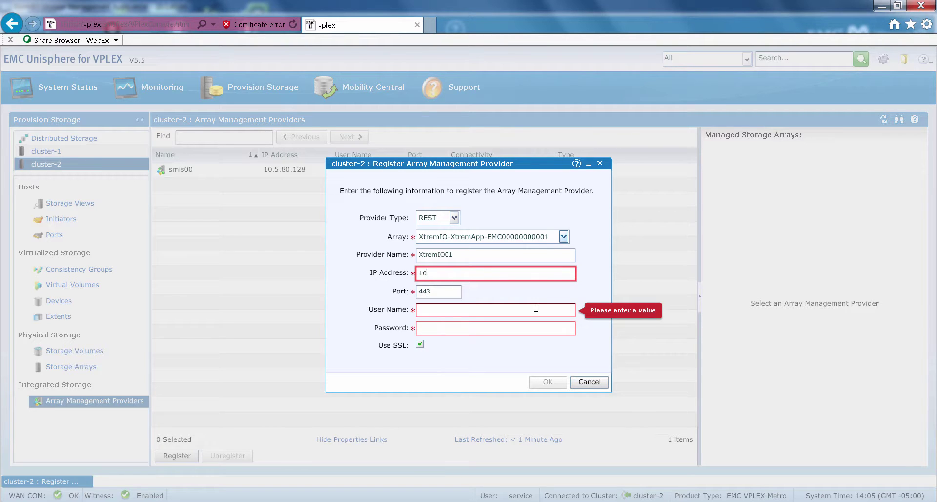
text(10.5.80.64)
key(Tab)
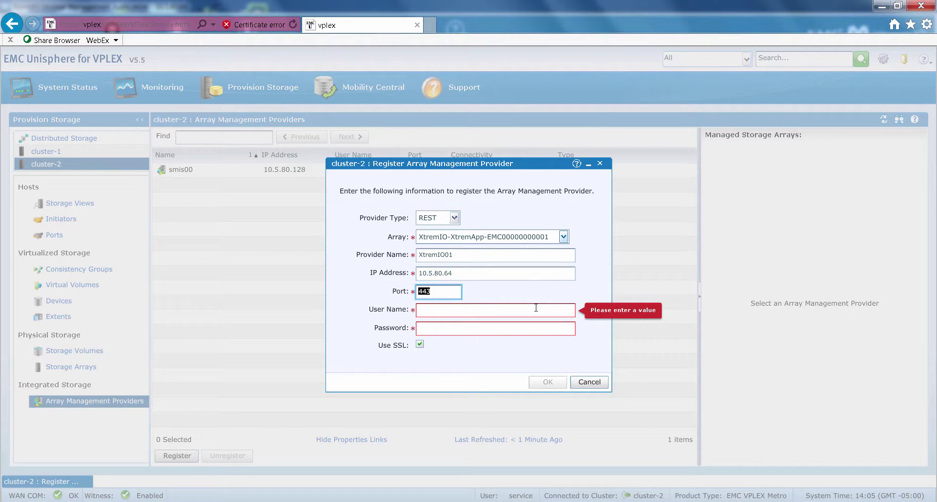
key(Tab)
text(admin)
key(Tab)
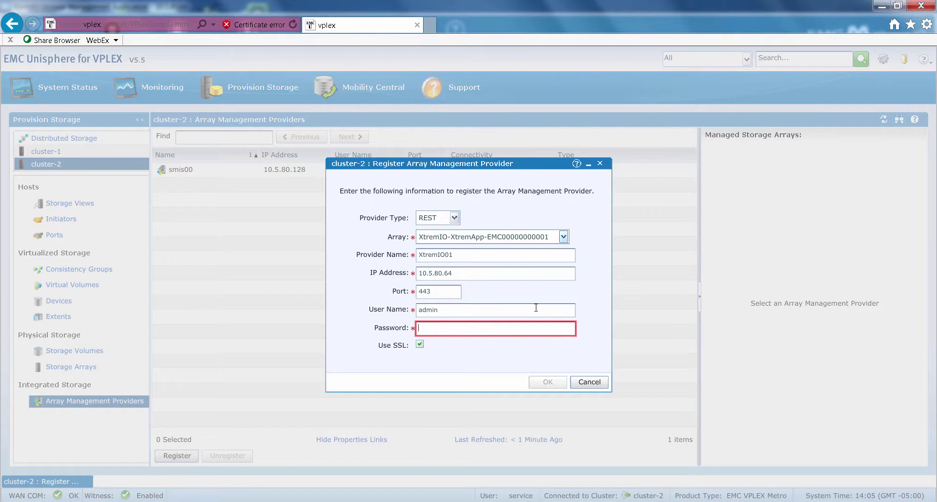
text(*********)
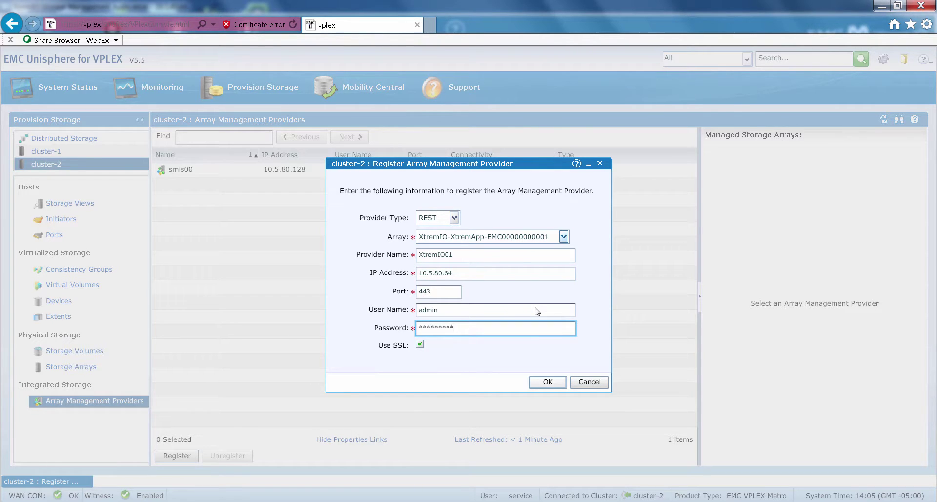
text(**)
- Submit the XtremIO01 registration, accept its SSL certificate, and close the results
click(542, 381)
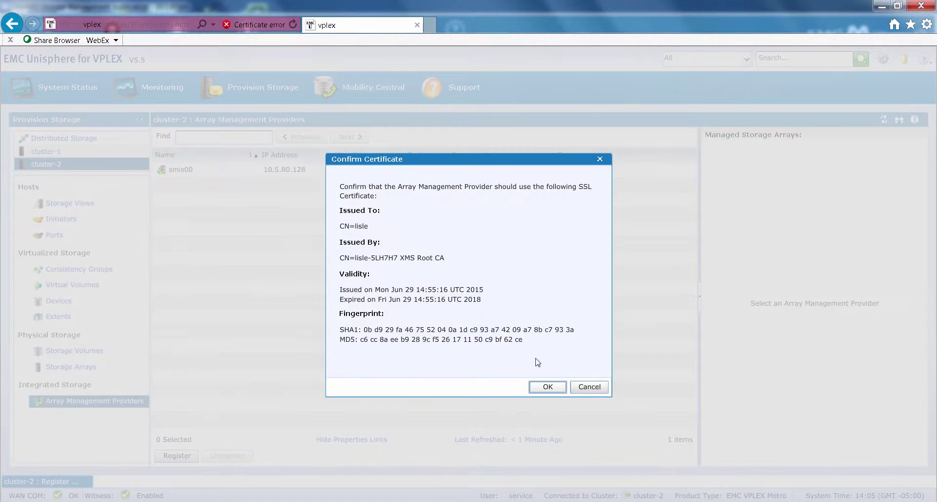
click(545, 387)
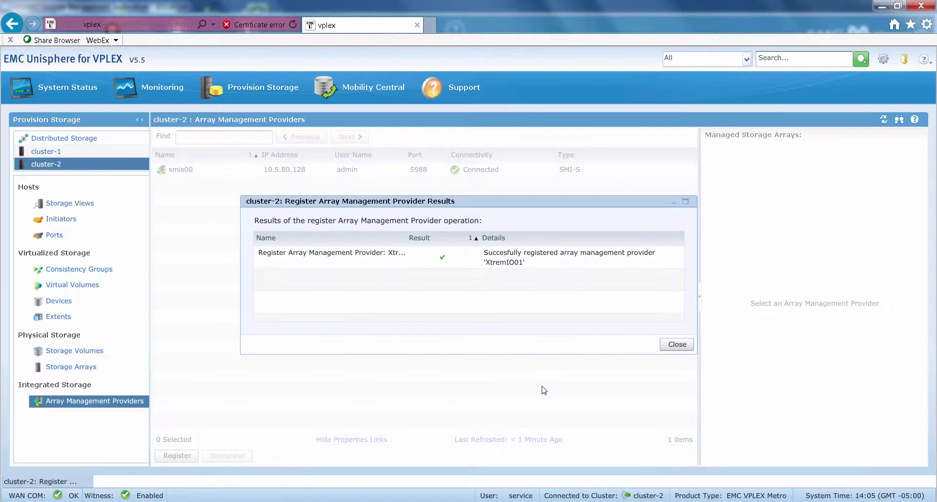
click(682, 345)
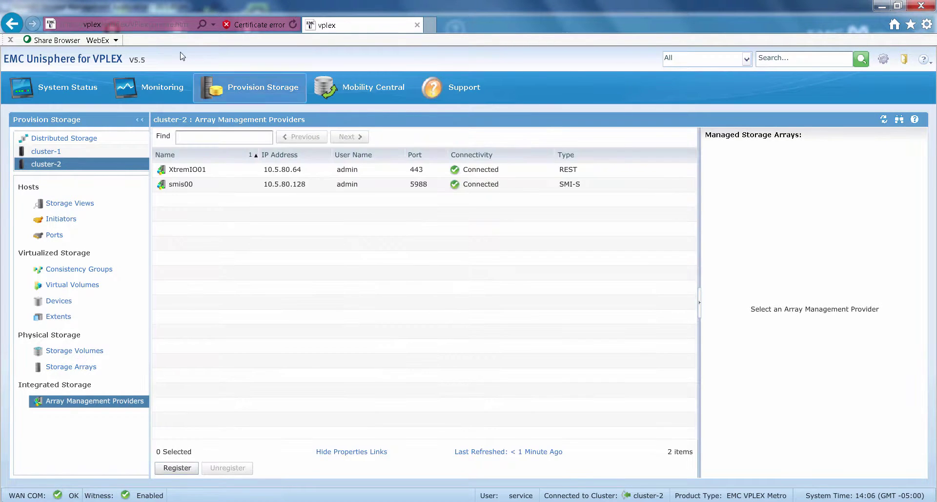
- Launch Provision From Pools and choose the existing vias_XtremIO consistency group, filtered by 'vias'
mouse_move(228, 85)
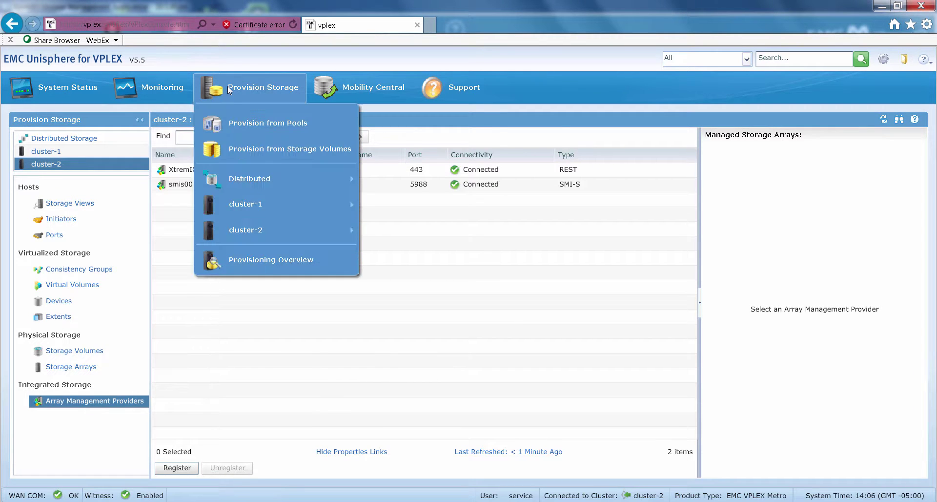
click(240, 127)
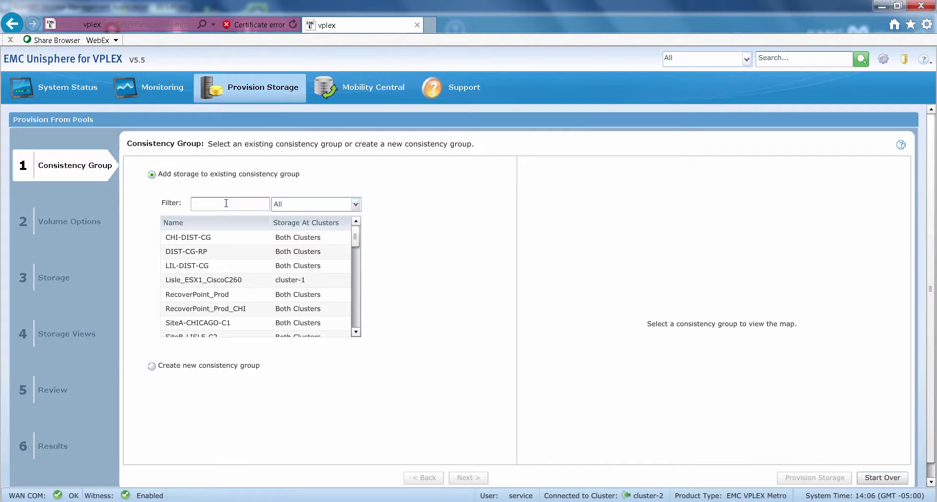
click(224, 203)
text(vias)
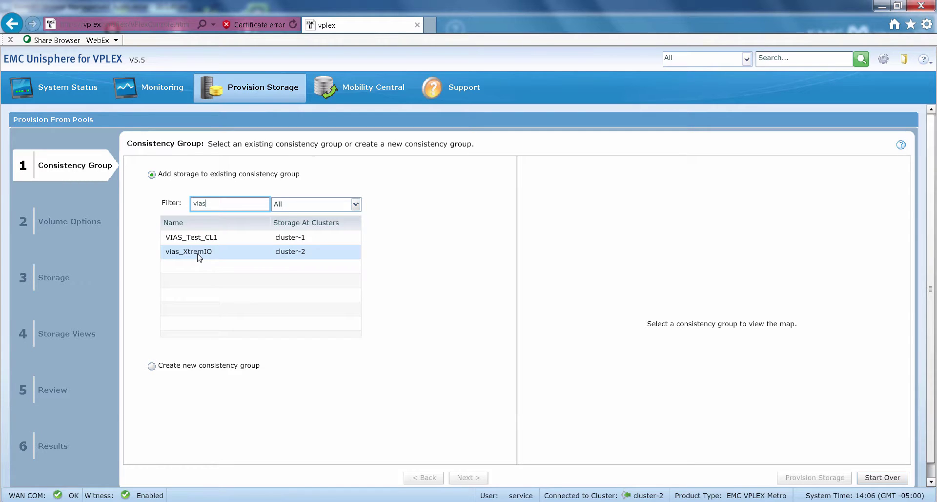
click(199, 257)
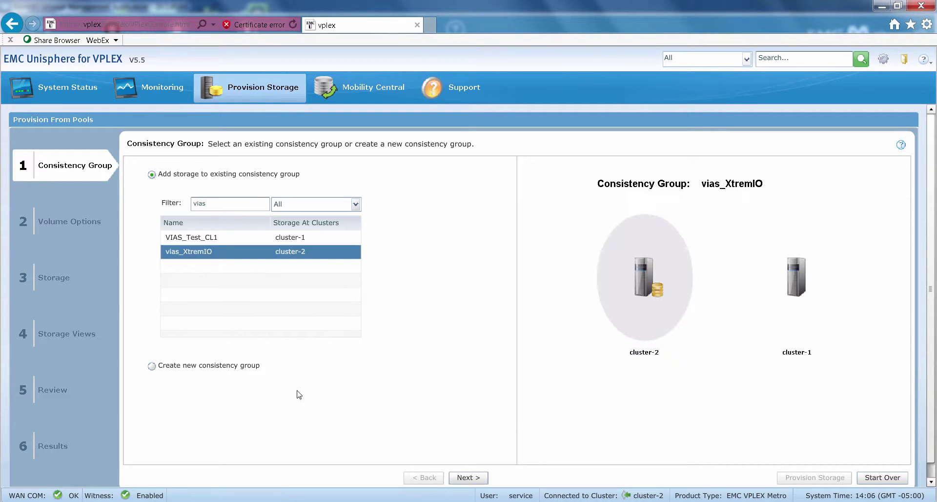
- Configure 2 volumes of 2 GB each with base name vias_test1, then continue to Storage
click(478, 478)
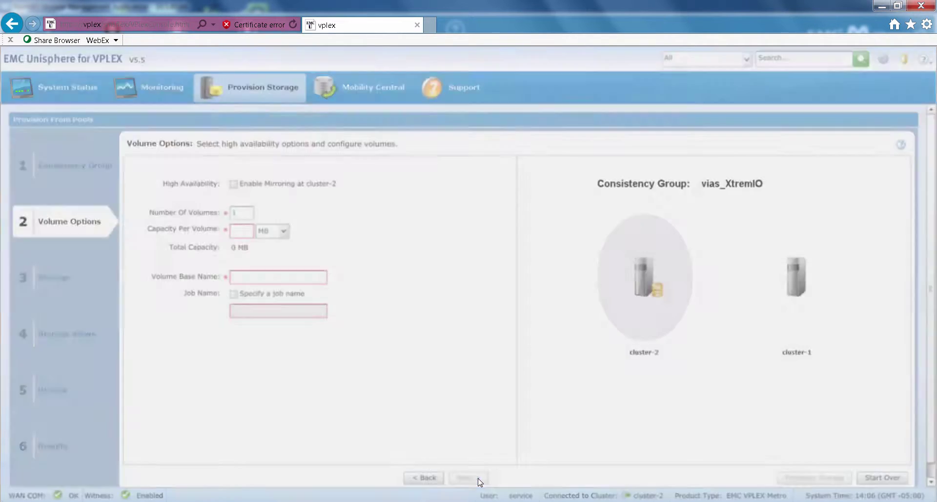
double_click(243, 215)
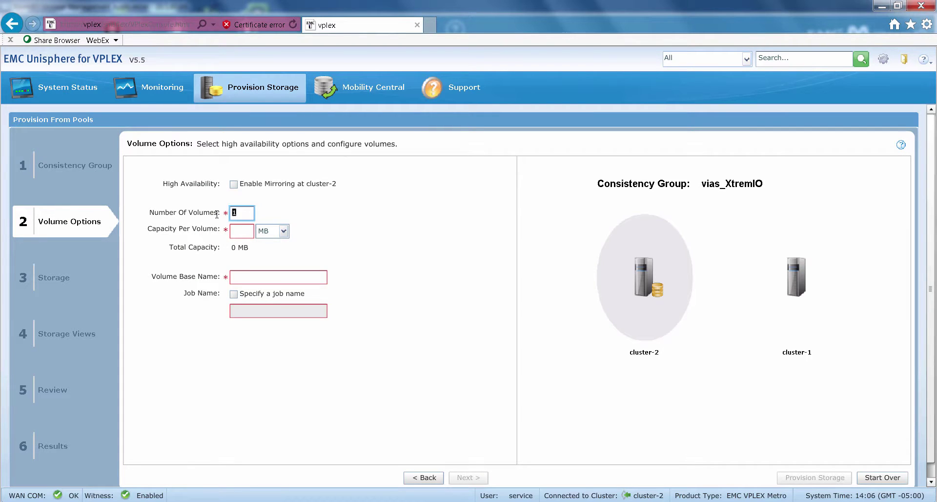
text(2)
key(Tab)
text(2)
key(Tab)
key(Down)
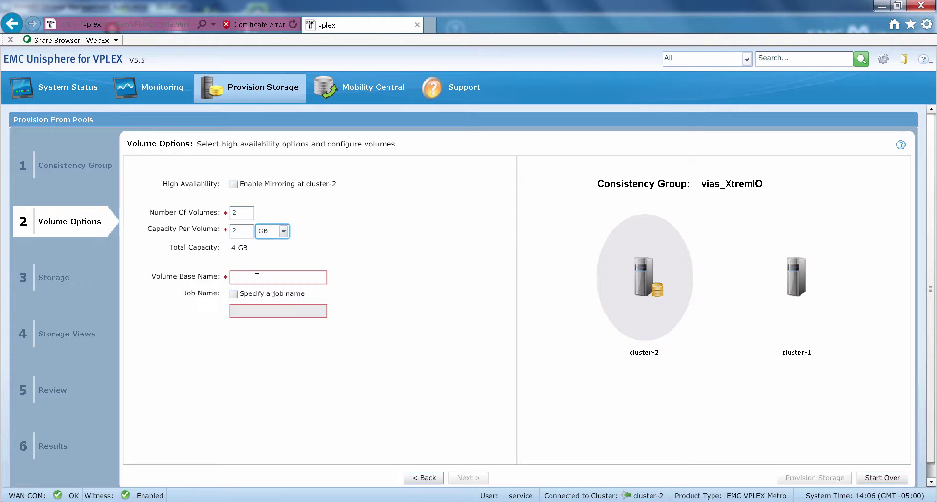
click(256, 278)
text(via)
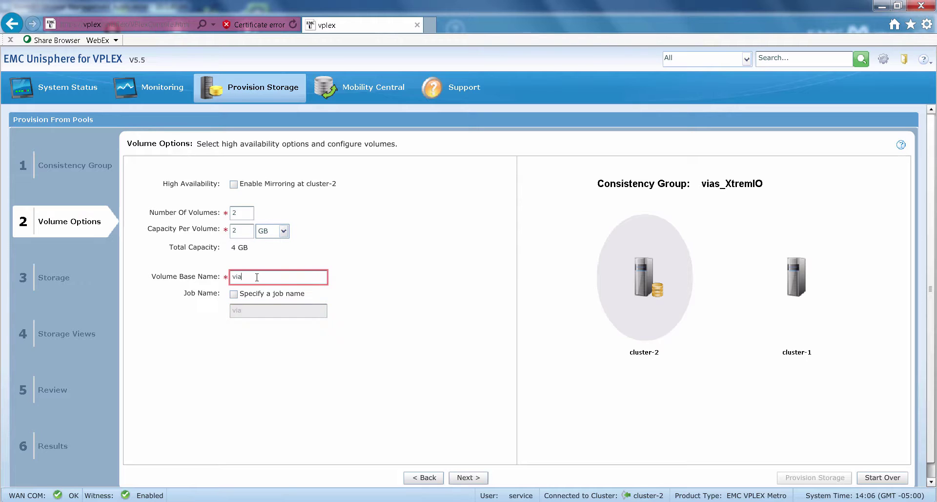
text(s_todd)
key(BackSpace)
key(BackSpace)
key(BackSpace)
text(est1)
click(467, 478)
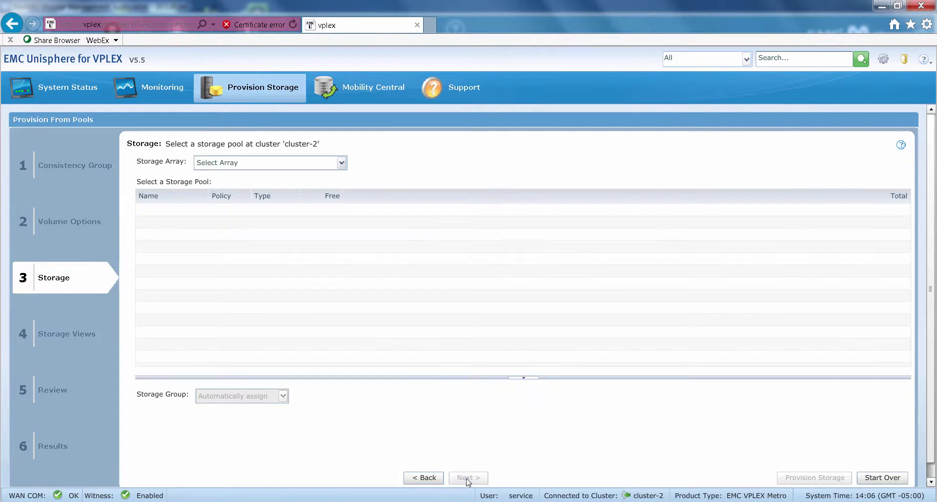
- Select the XtremIO array's DefaultPool as the storage source and advance to Storage Views
click(341, 164)
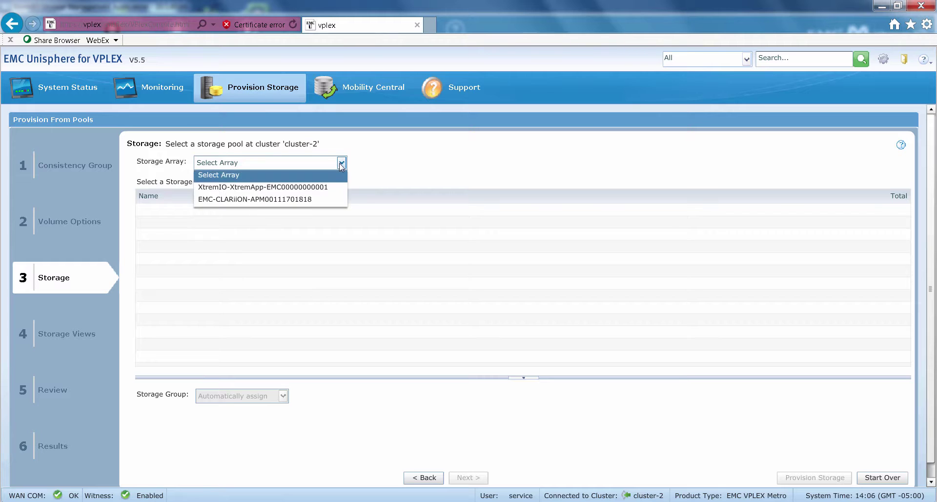
click(323, 187)
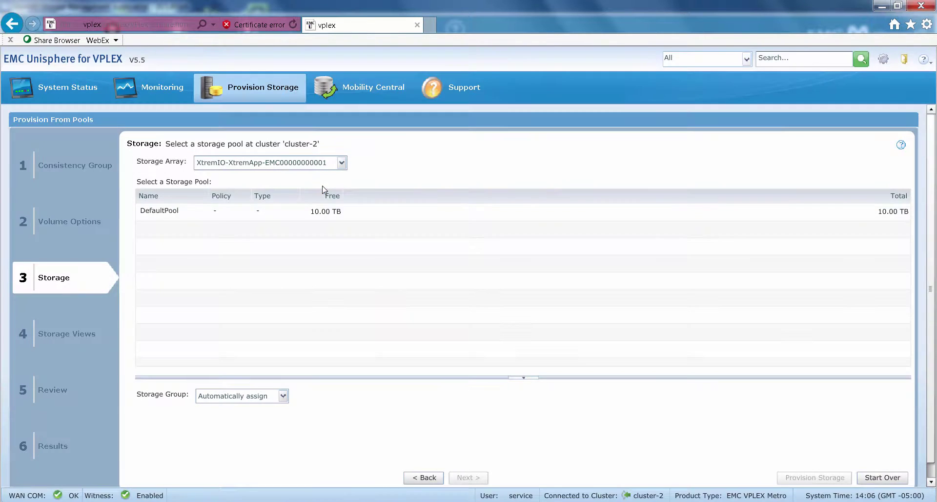
click(176, 217)
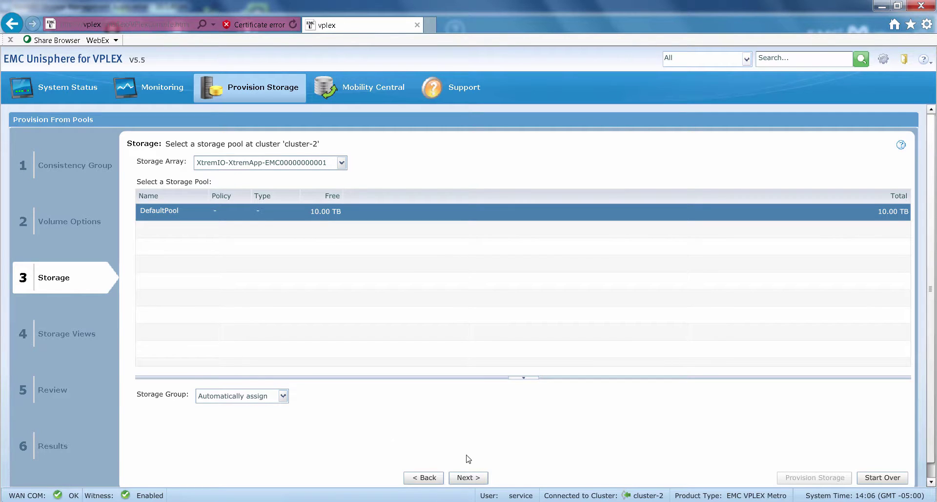
click(466, 478)
click(468, 478)
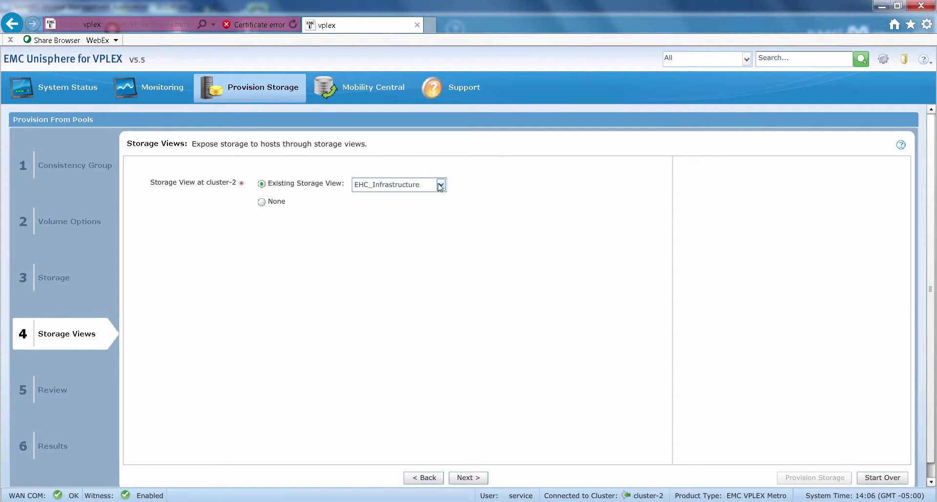
- Choose ESX_Infrastructure as the existing storage view and proceed to the Review summary
click(441, 186)
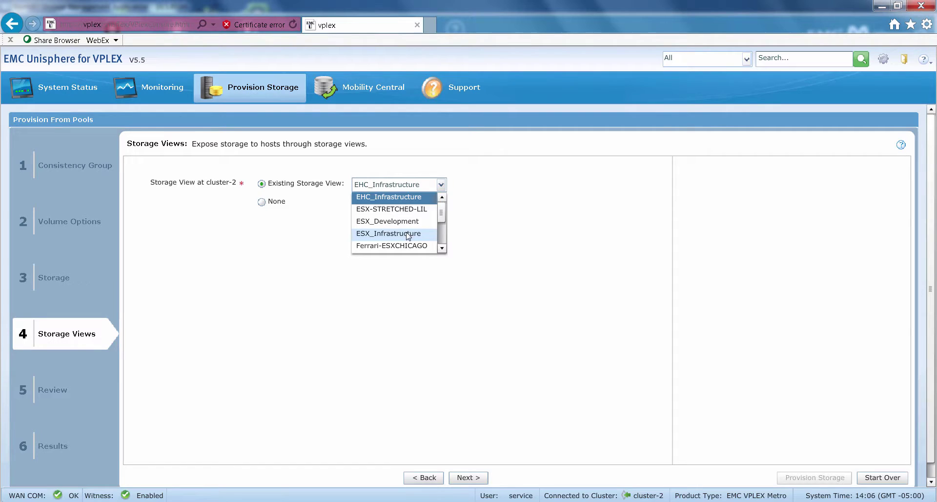
click(409, 235)
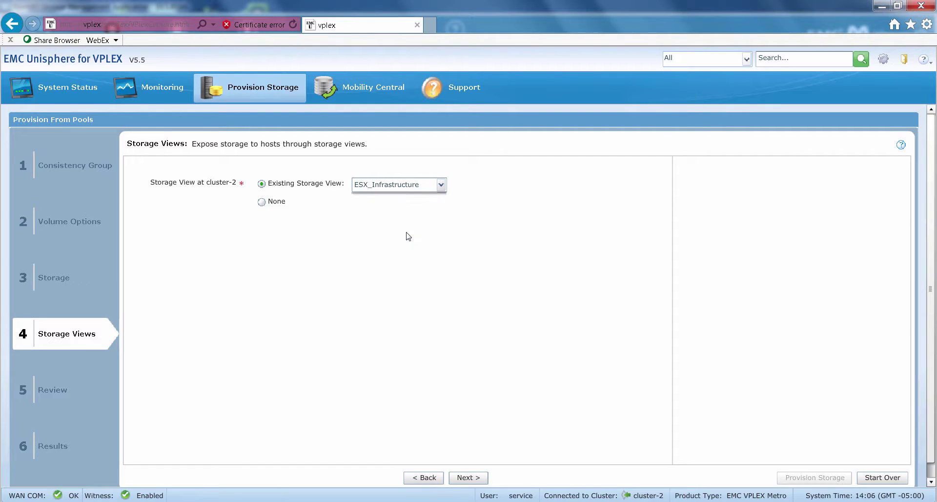
click(469, 479)
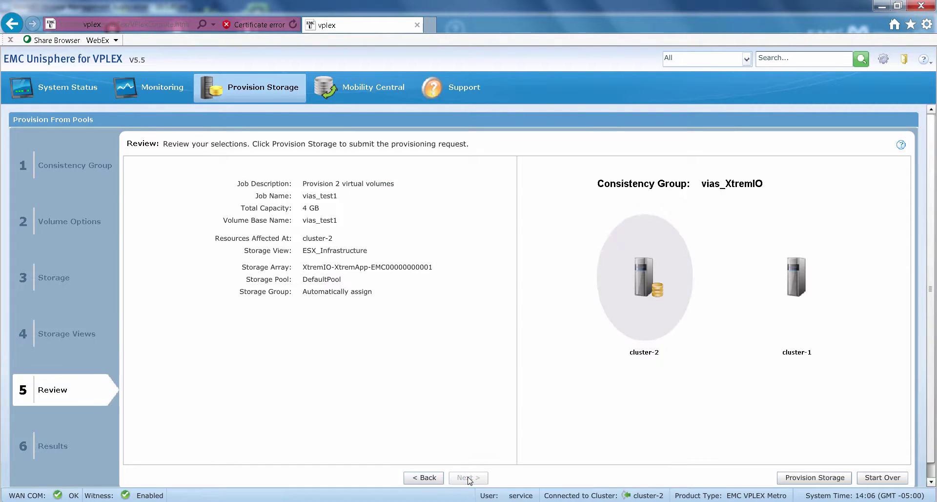
- Submit the vias_test1 provisioning job and open its job status
click(800, 478)
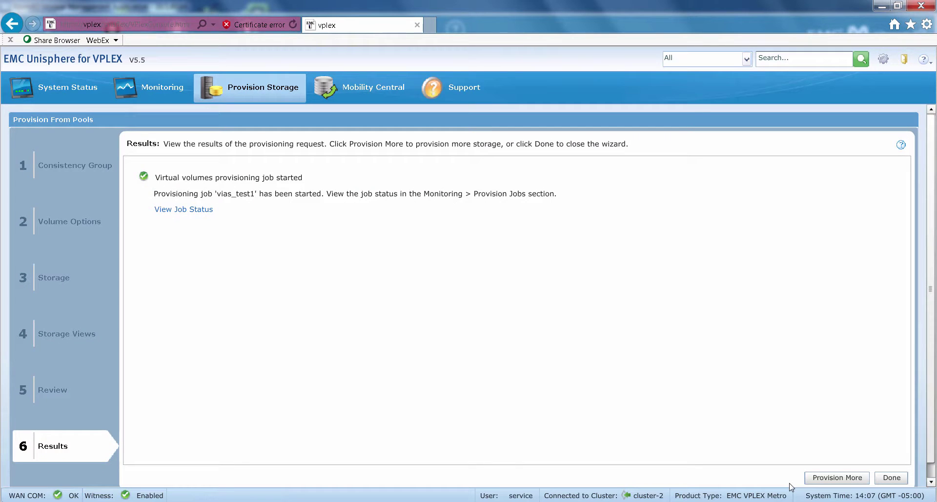
click(176, 209)
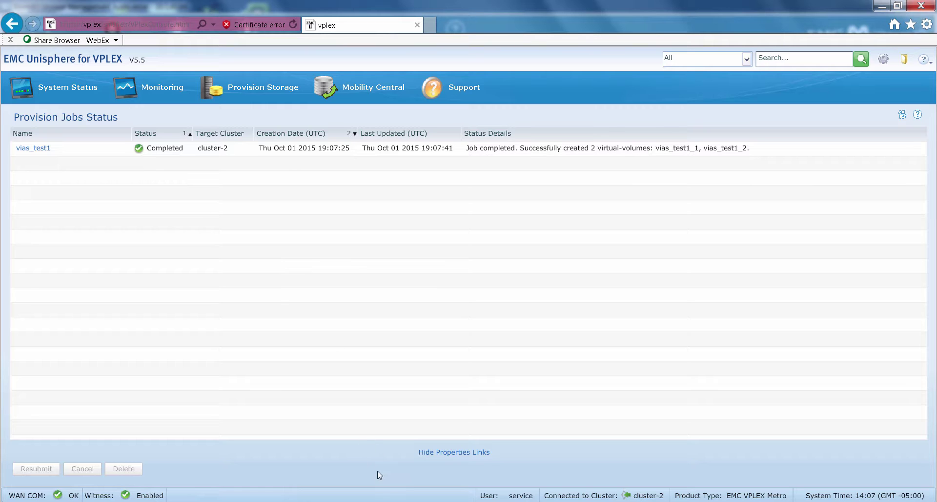
- Switch to the XtremIO management application to confirm volumes vias_test1_1 and vias_test1_2 at 2GB
click(392, 501)
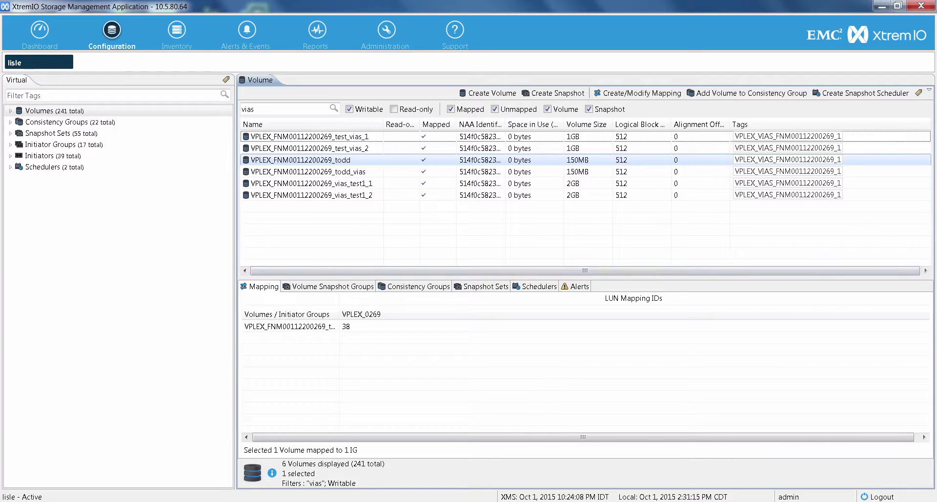
click(439, 501)
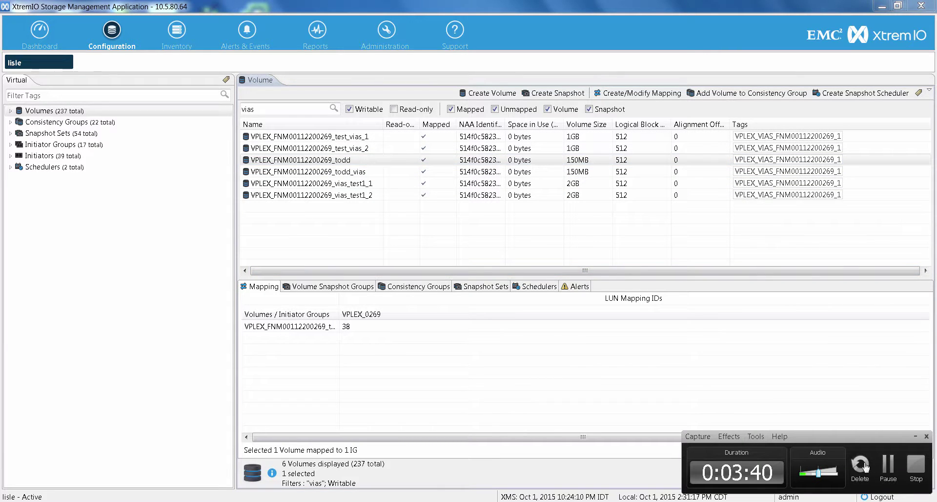